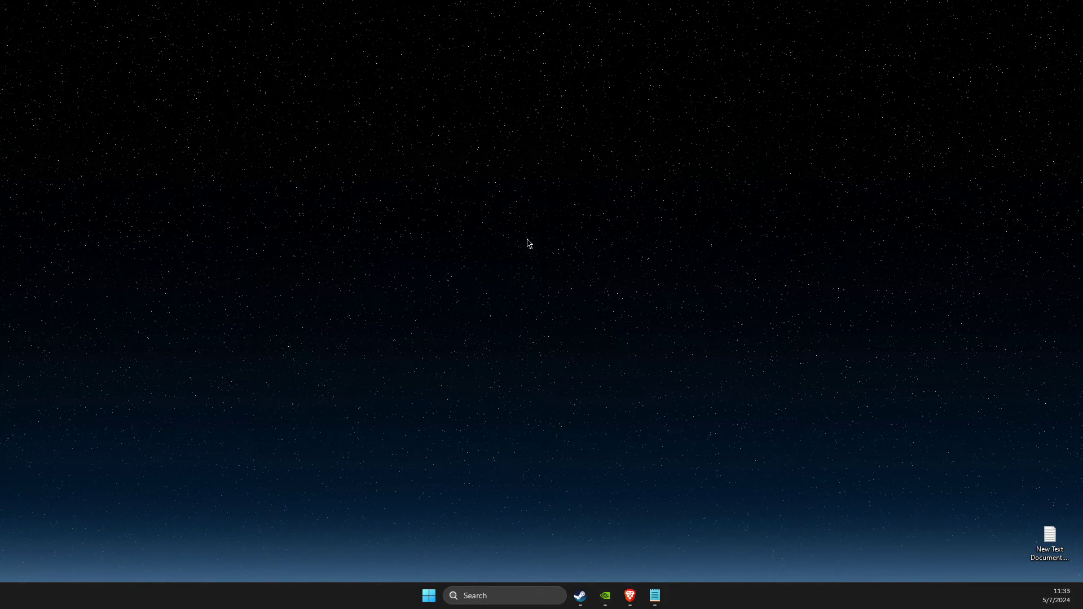
# - Launch NVIDIA Control Panel from the desktop's Show more options context menu
pyautogui.rightClick(470, 201)
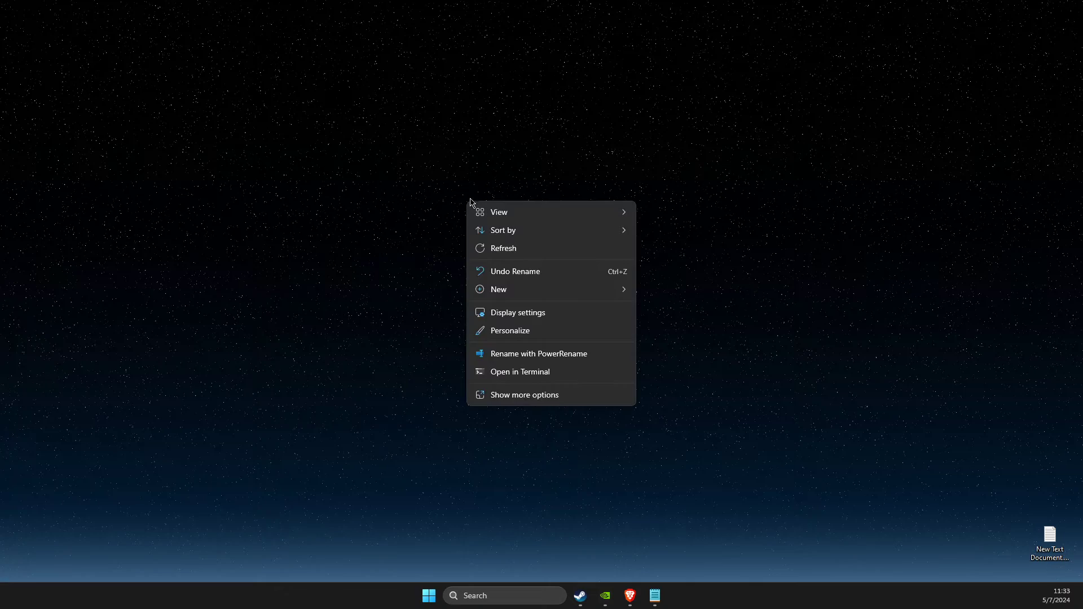
pyautogui.click(524, 395)
pyautogui.click(519, 292)
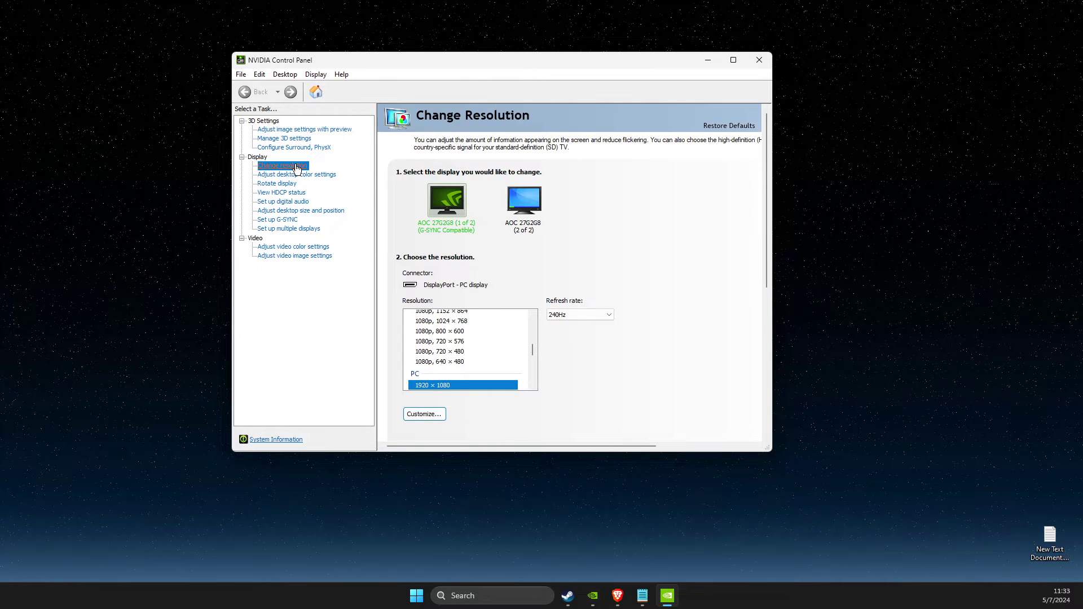
pyautogui.scroll(-2, 489, 363)
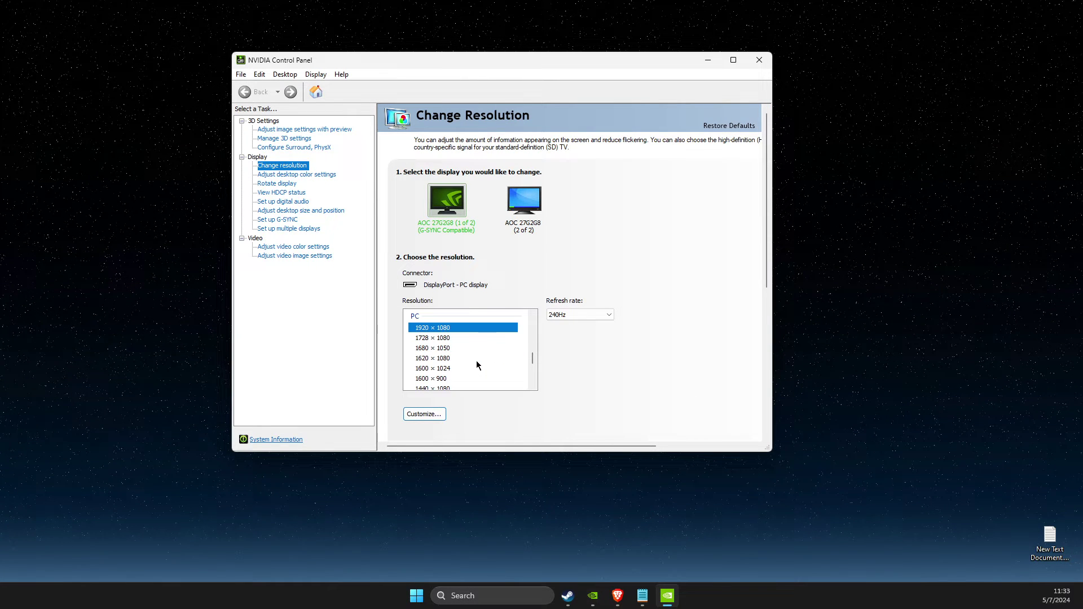
# - Try a 1728×1080 resolution from the list, ending back at 1920×1080 at 240Hz
pyautogui.click(440, 327)
pyautogui.scroll(2, 442, 351)
pyautogui.scroll(5, 443, 351)
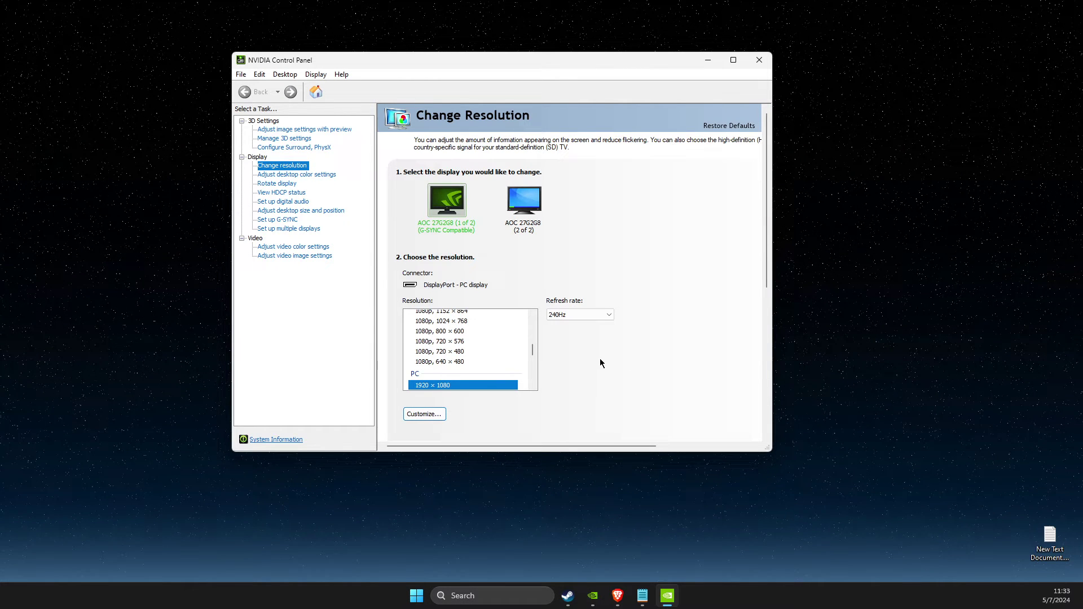
pyautogui.scroll(-1, 558, 368)
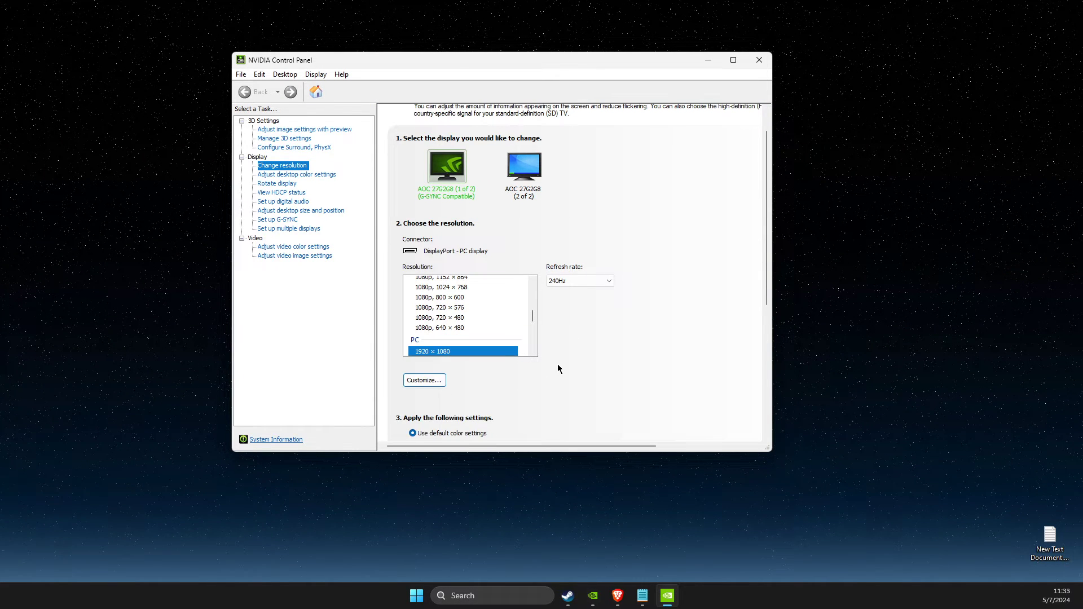
# - Enable resolutions not exposed by the display, then open Customize for display 2
pyautogui.click(425, 381)
pyautogui.click(386, 346)
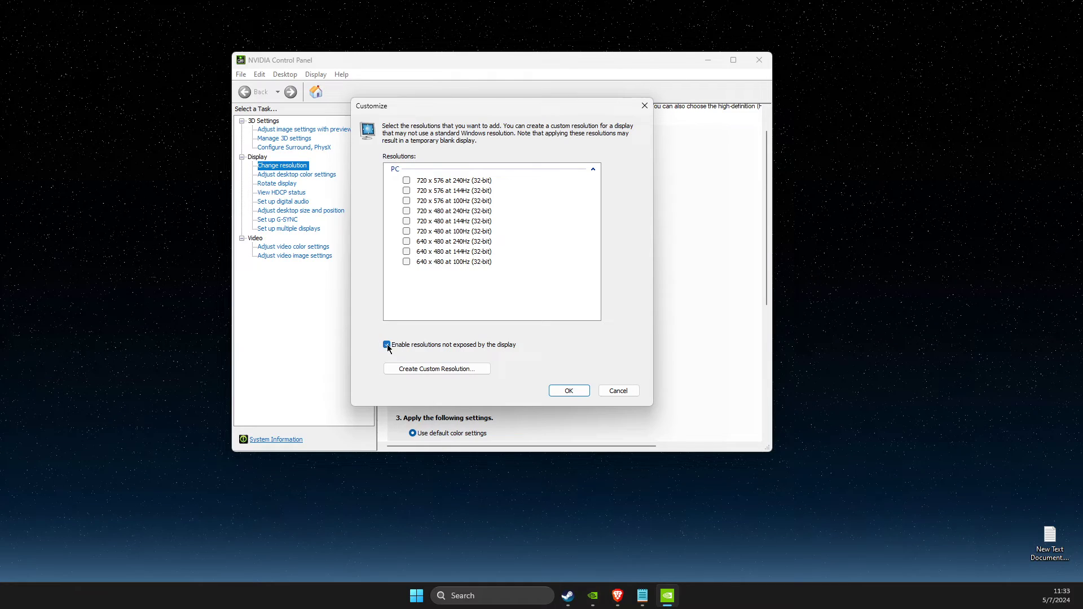
pyautogui.click(617, 391)
pyautogui.click(525, 196)
pyautogui.click(425, 382)
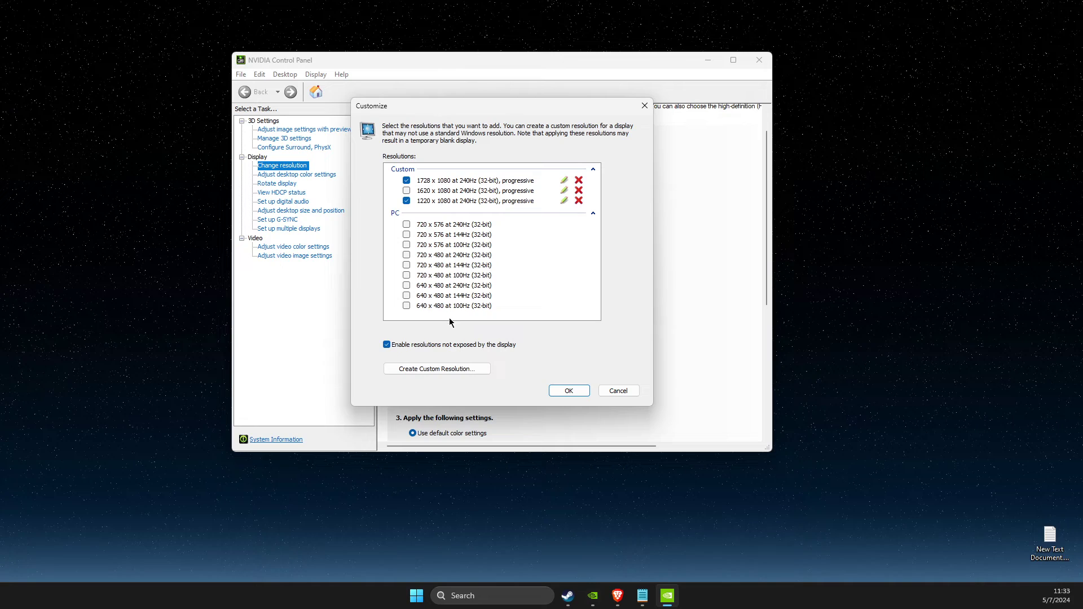
pyautogui.click(411, 372)
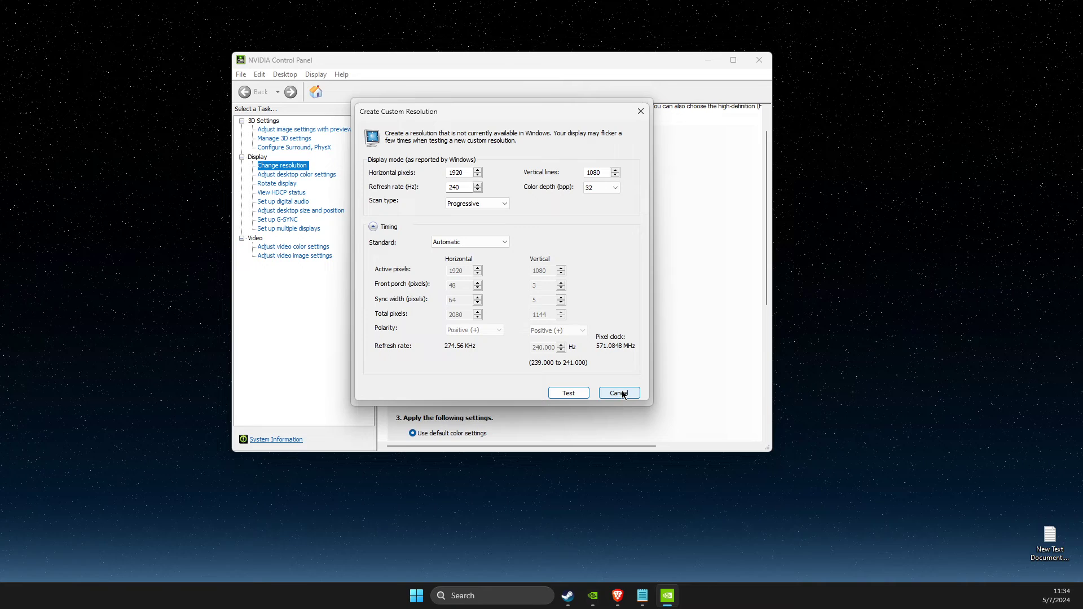
pyautogui.click(624, 395)
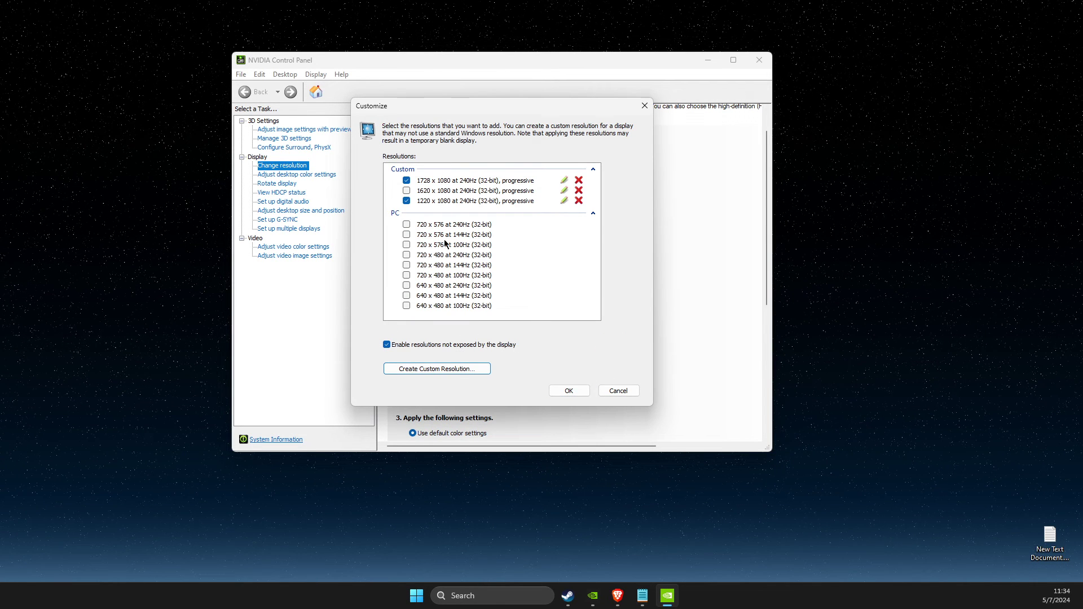
# - Select the custom 1728 × 1080 progressive resolution and close the panel without applying it
pyautogui.click(618, 391)
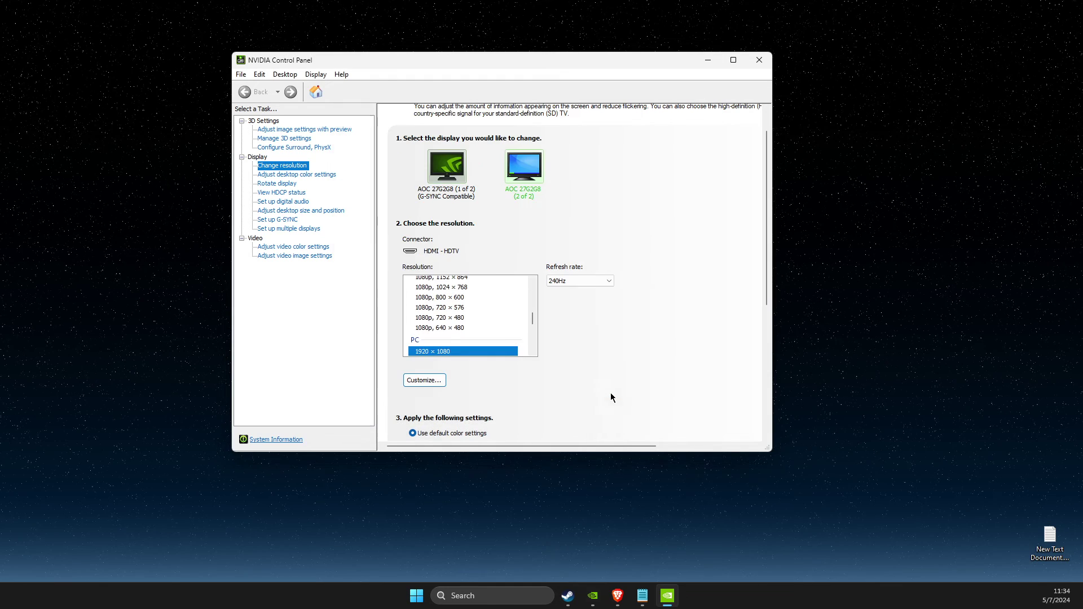
pyautogui.scroll(5, 473, 335)
pyautogui.scroll(1, 473, 335)
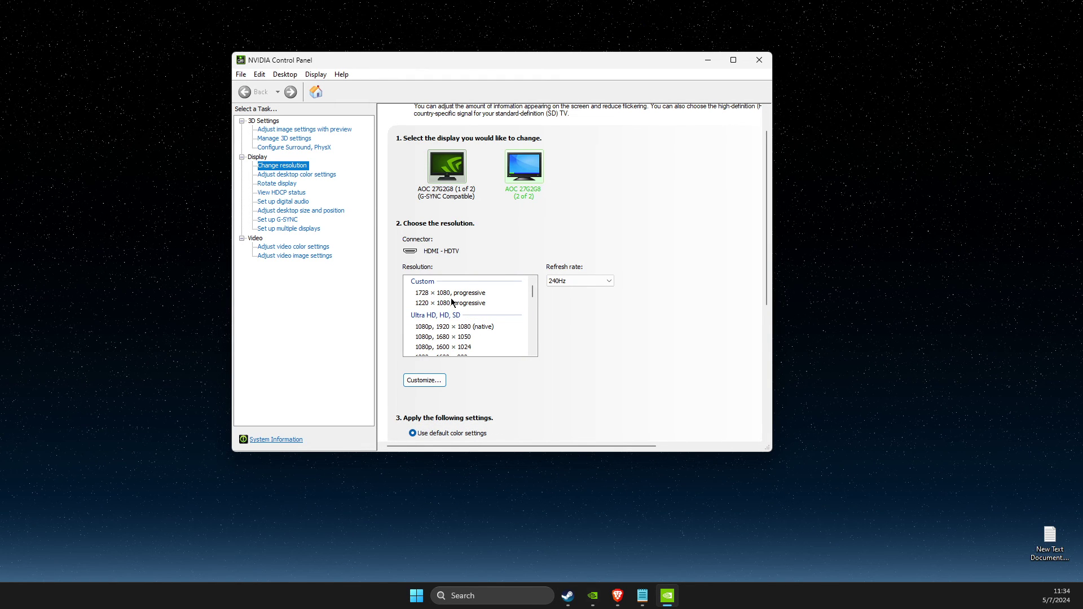
pyautogui.click(455, 295)
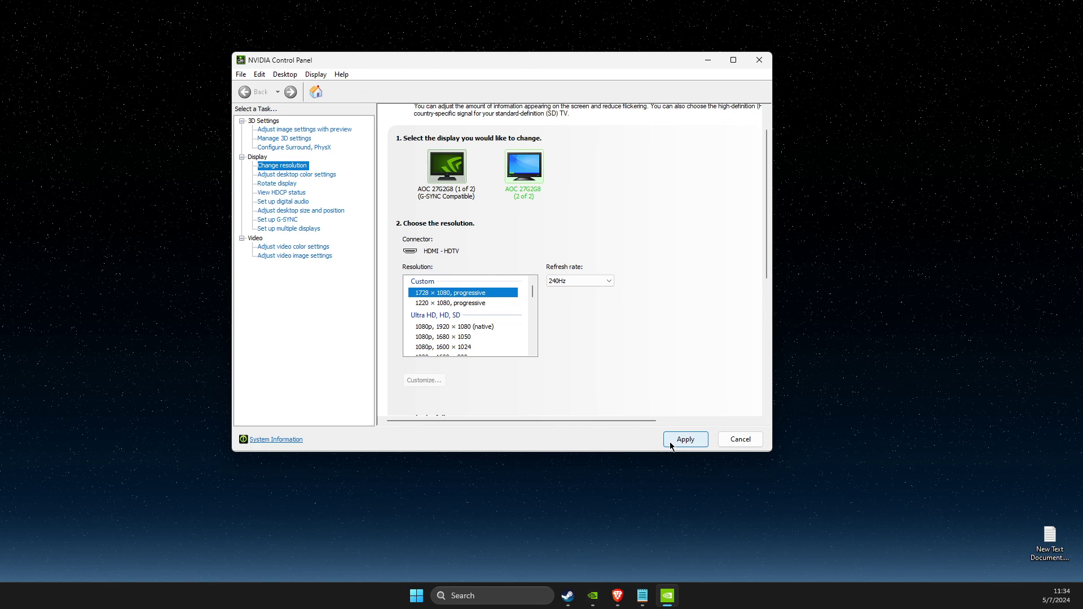
pyautogui.click(759, 60)
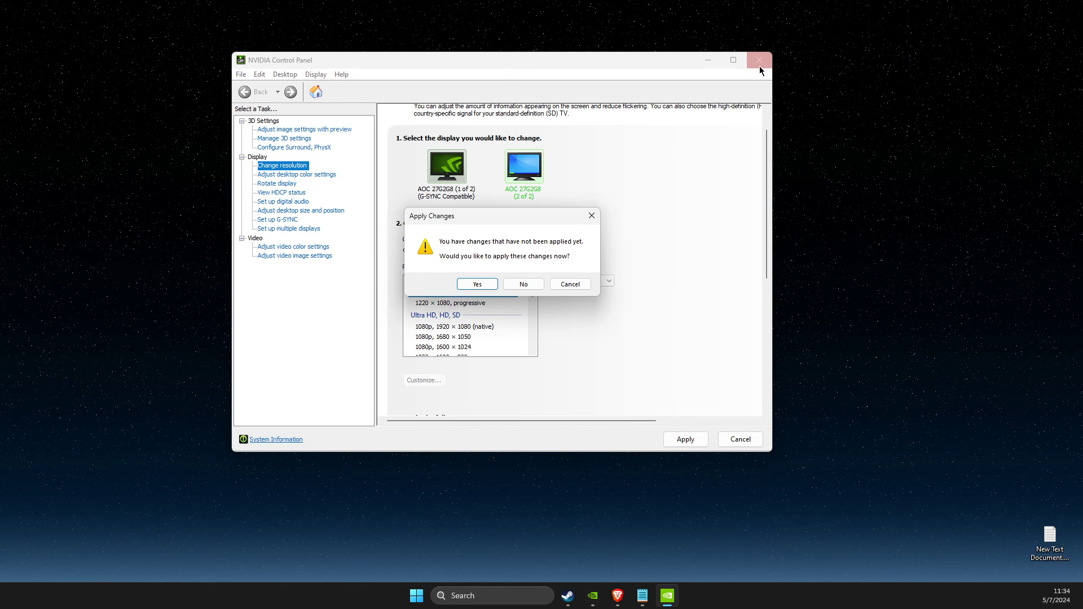
pyautogui.click(524, 284)
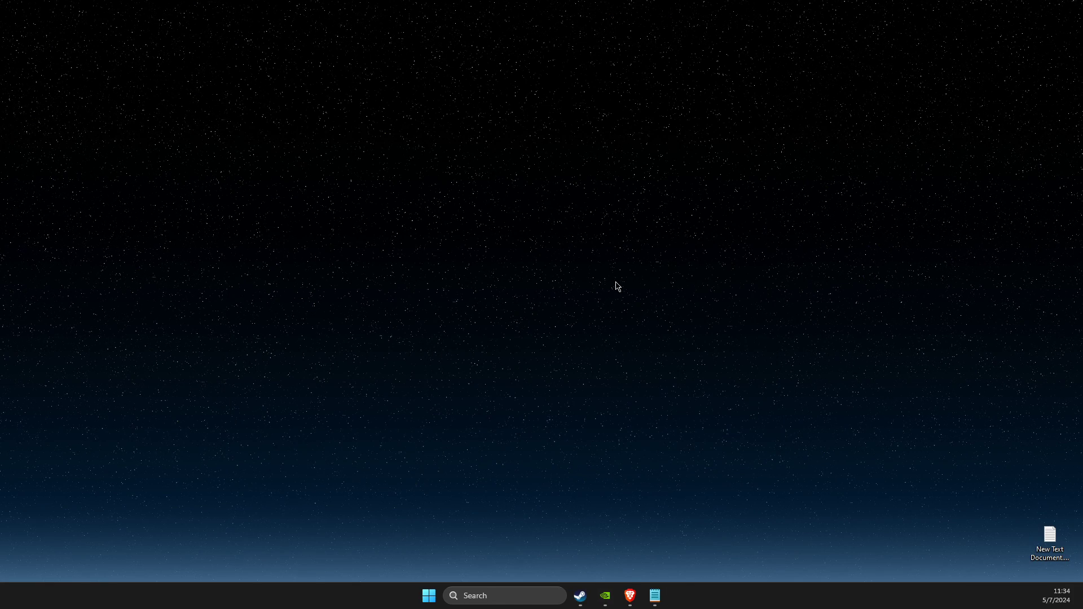